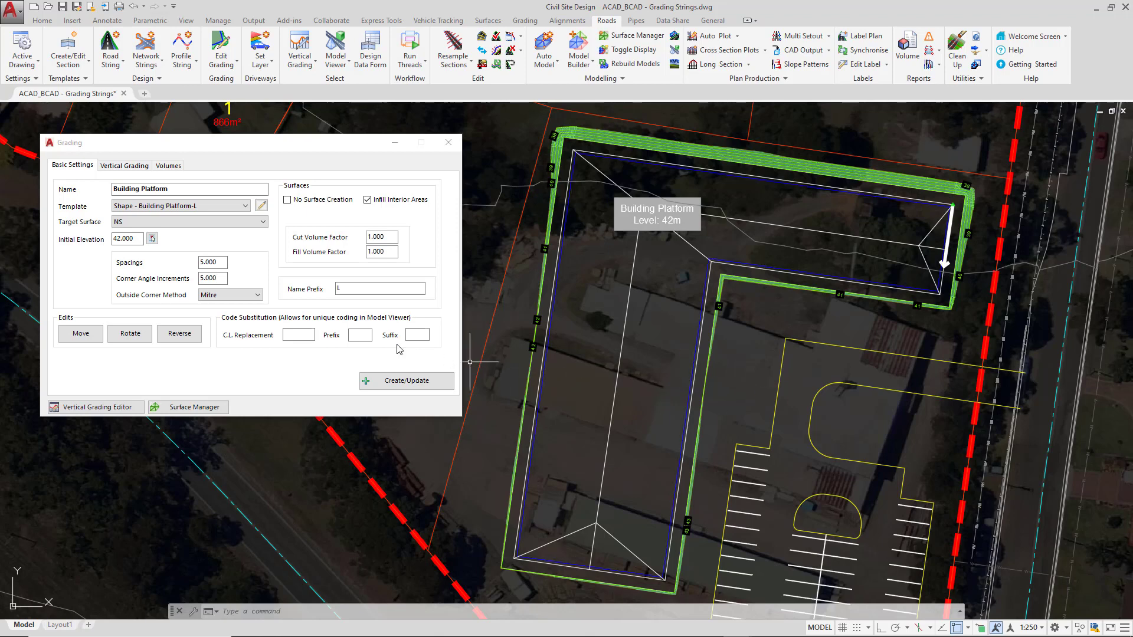
Open the Building Platform's vertical grading table and inspect the first row's distance, level and elevation change.
click(109, 166)
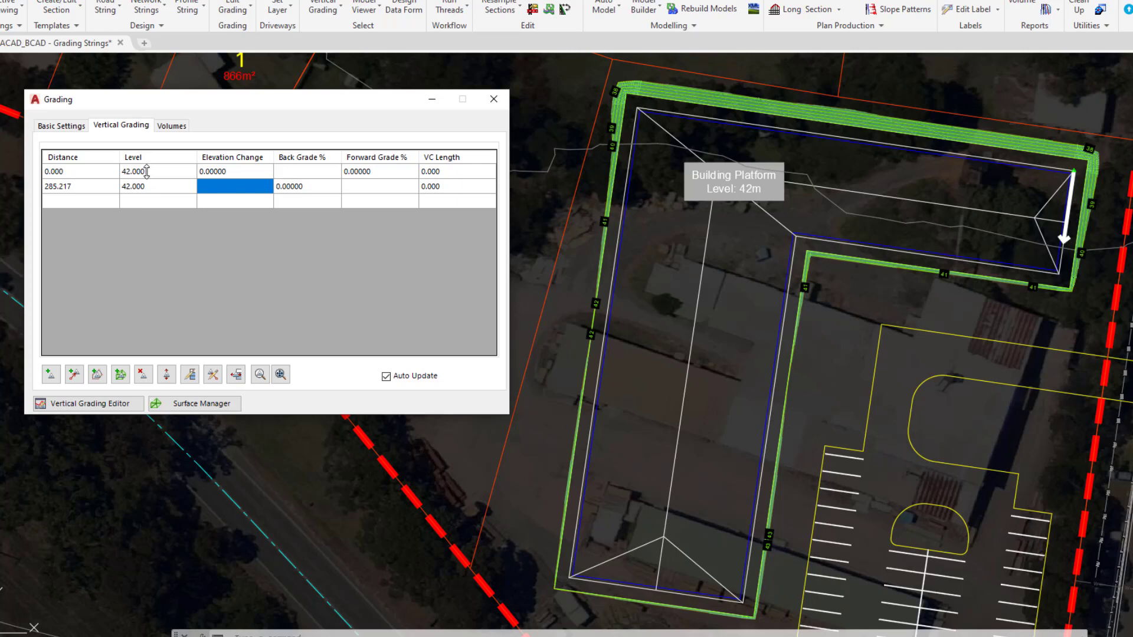
click(92, 171)
click(146, 171)
click(236, 172)
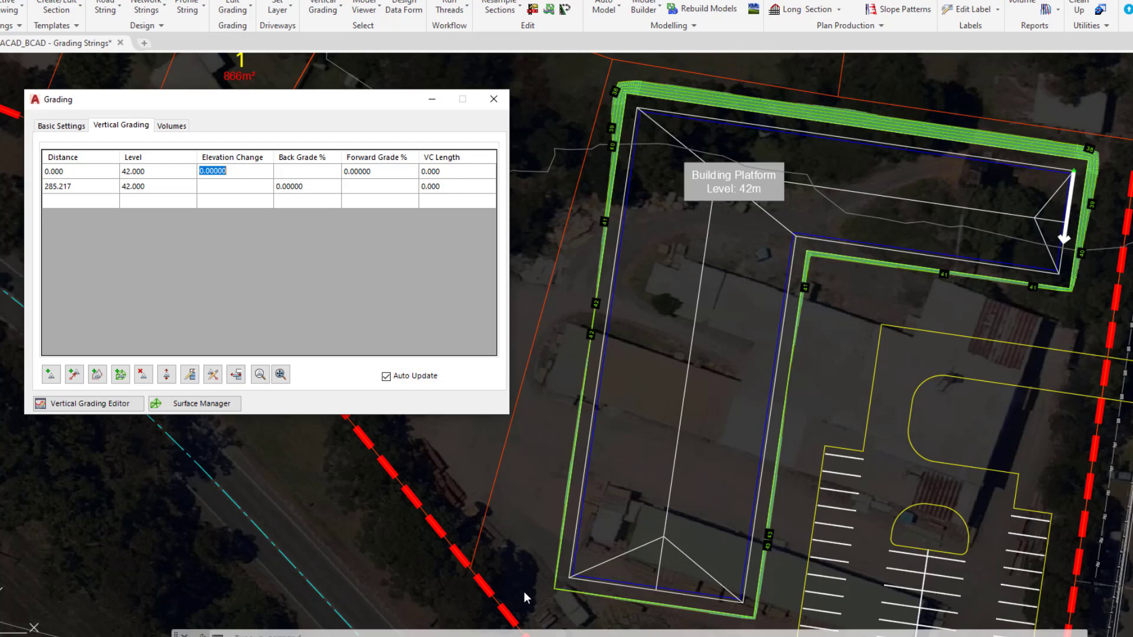
Add a vertical IP at the inner corner of the L-shaped building platform, snapping to the corner in the drawing.
click(51, 376)
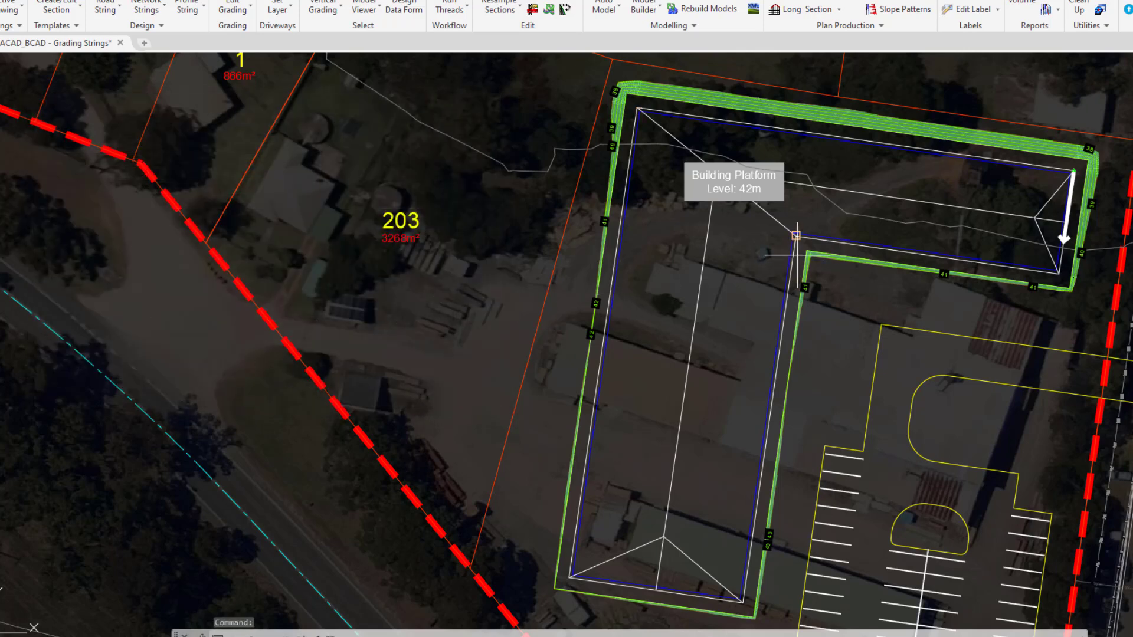
scroll(831, 229, up, 4)
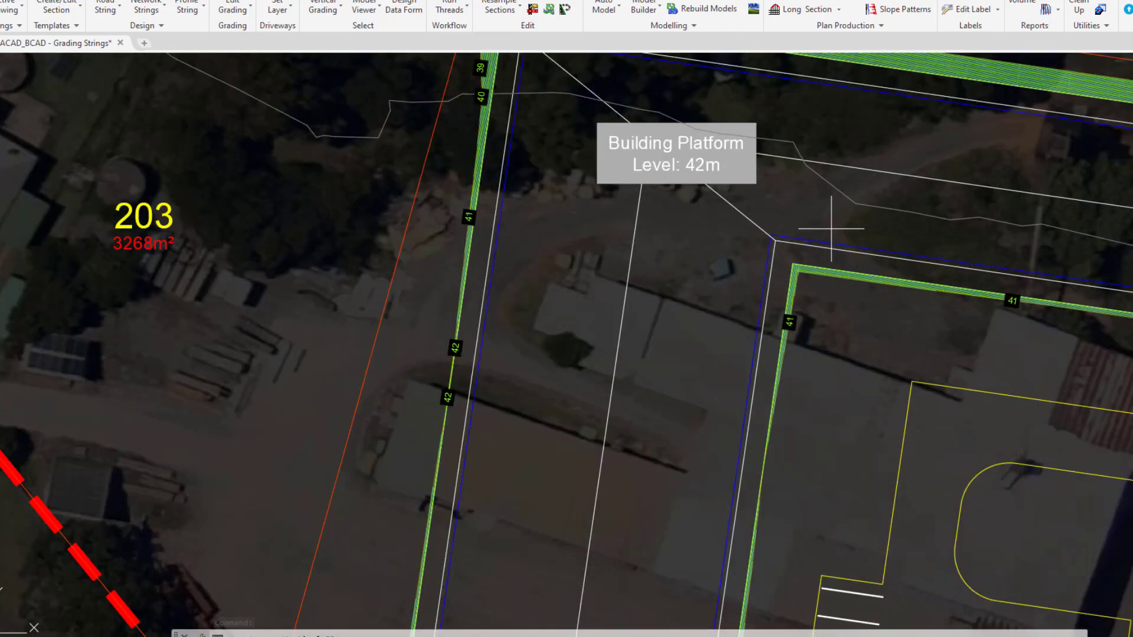
mouse_move(831, 229)
middle_down()
mouse_move(789, 219)
mouse_move(651, 231)
middle_up()
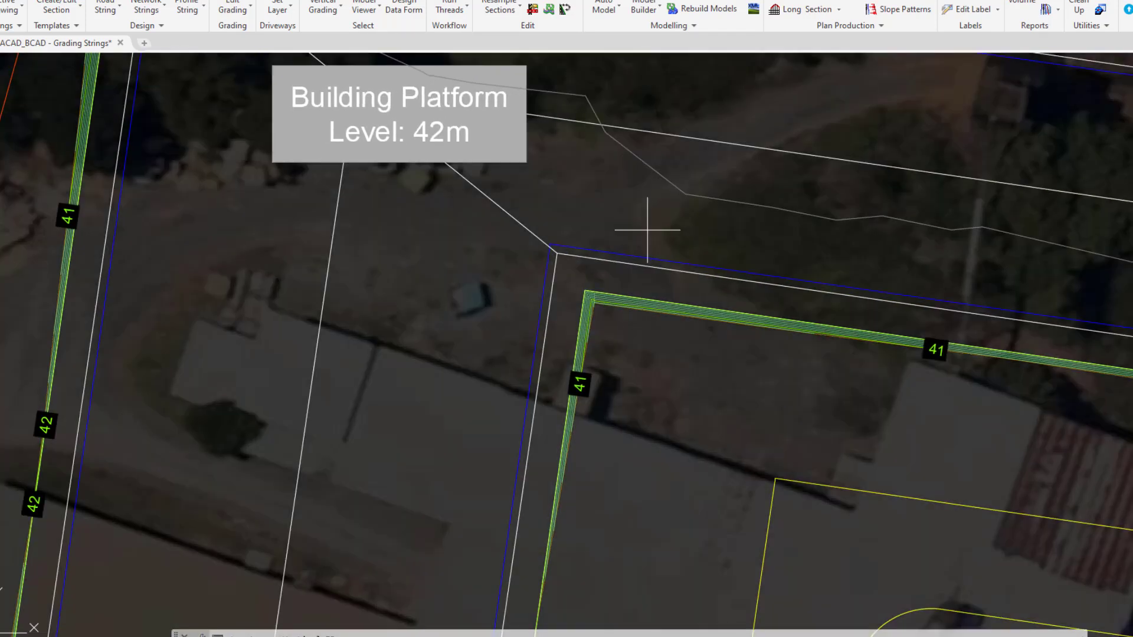
click(557, 252)
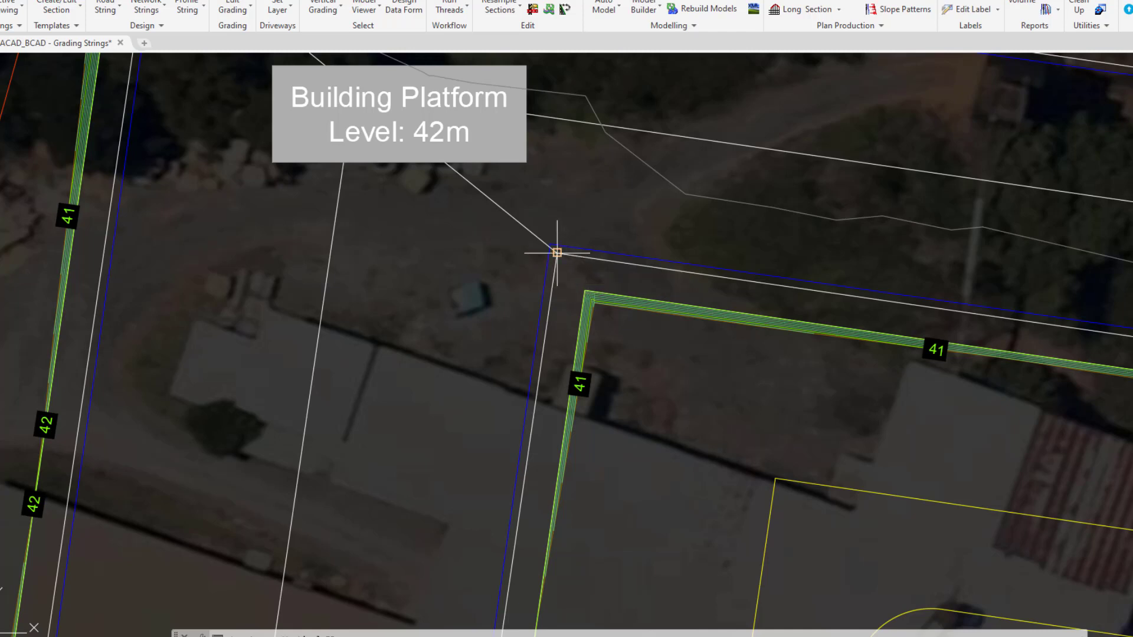
click(557, 253)
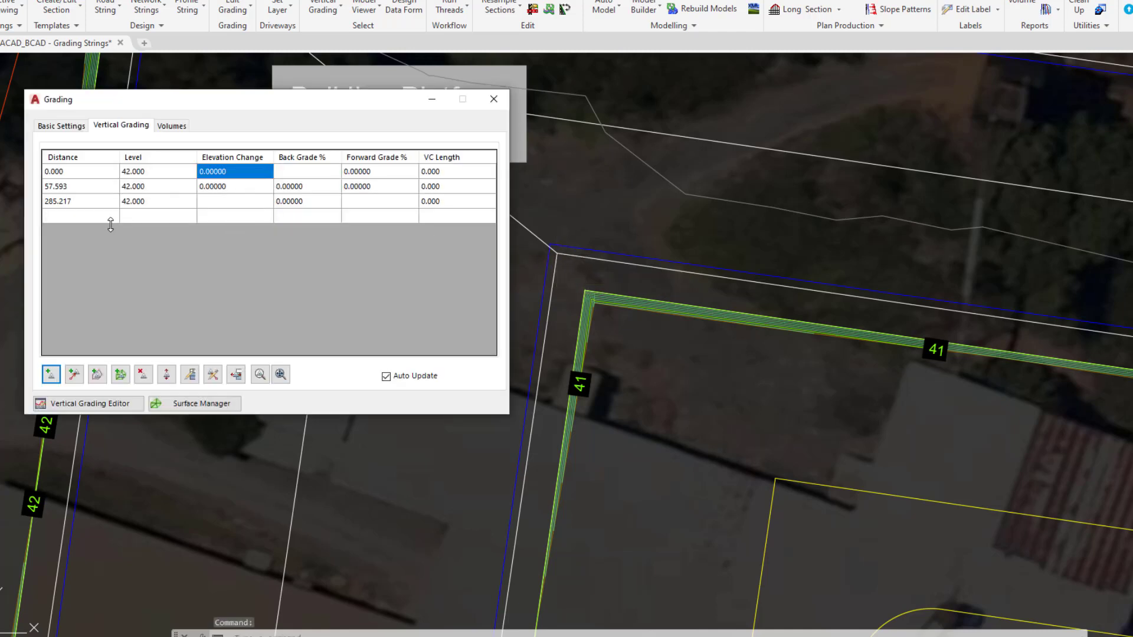
Set the level of the inner-corner IP to 43 and check the regraded platform.
click(70, 186)
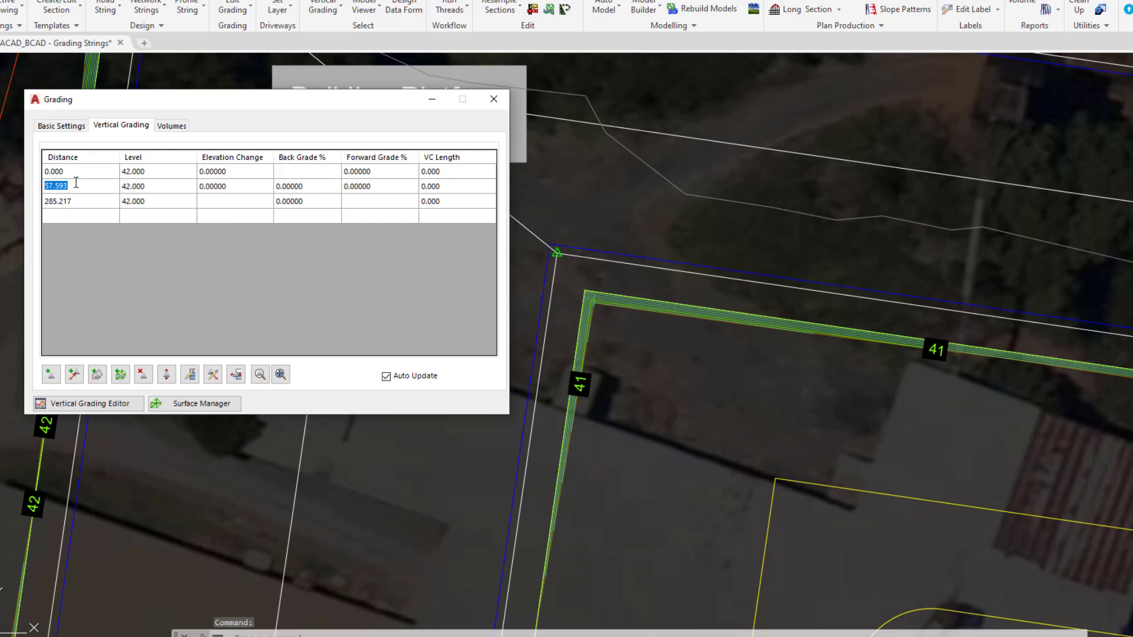
click(155, 186)
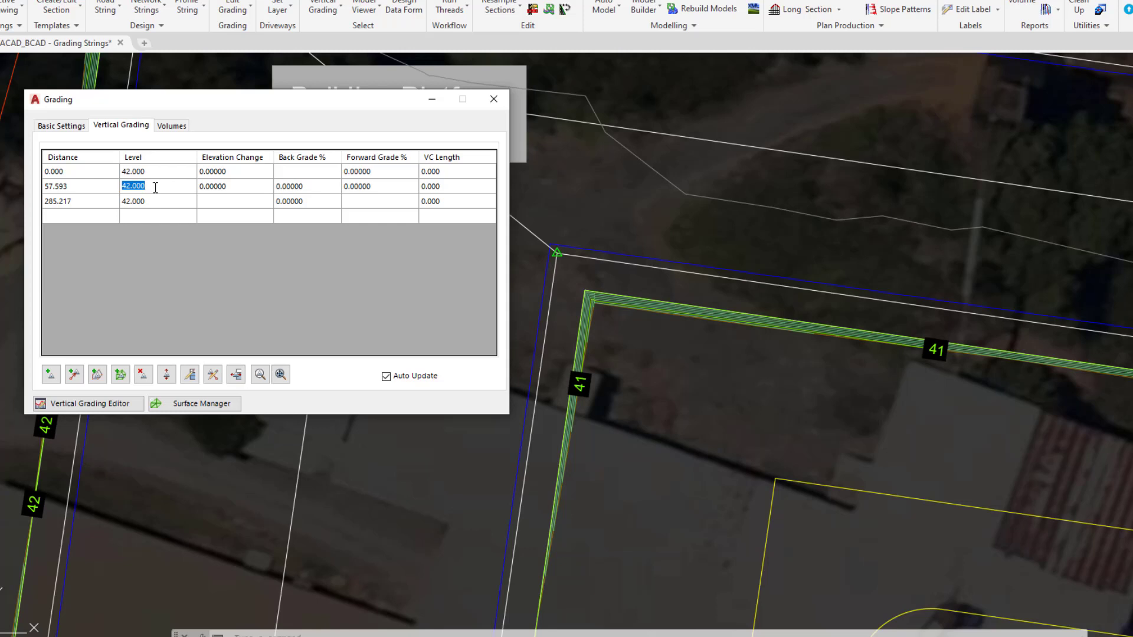
text(43)
key(Return)
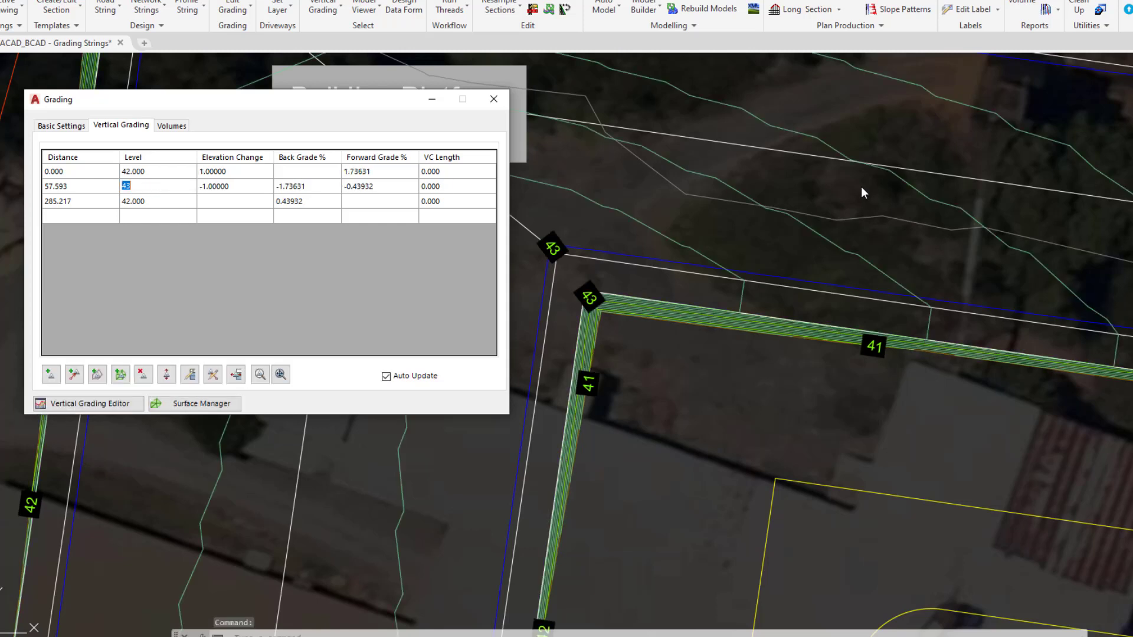
scroll(761, 248, down, 5)
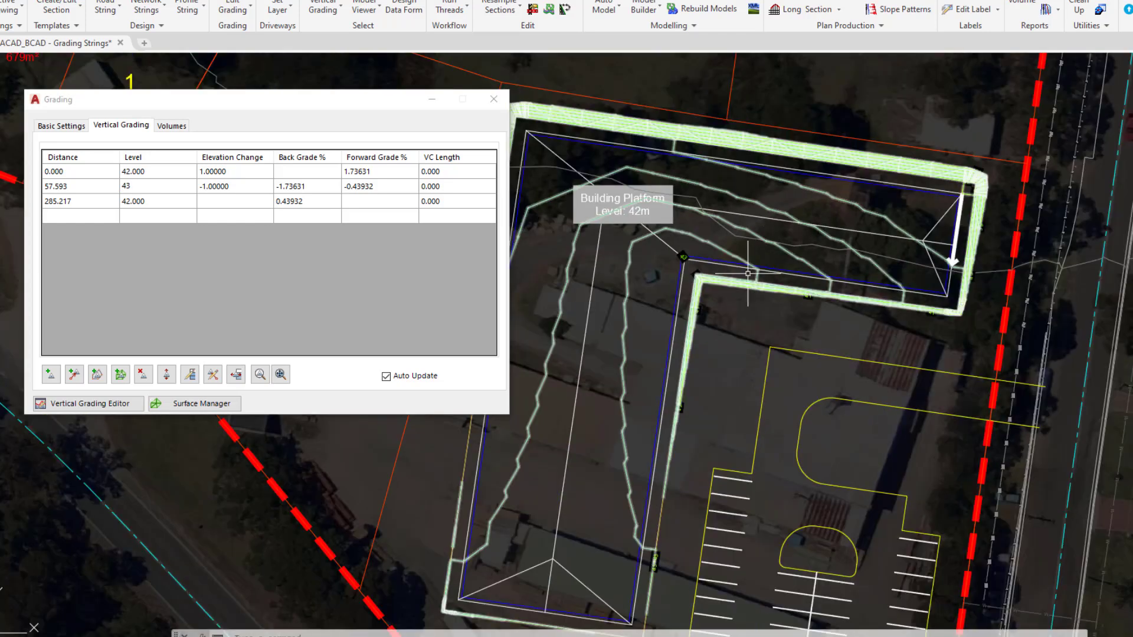
middle_drag(748, 273, 803, 243)
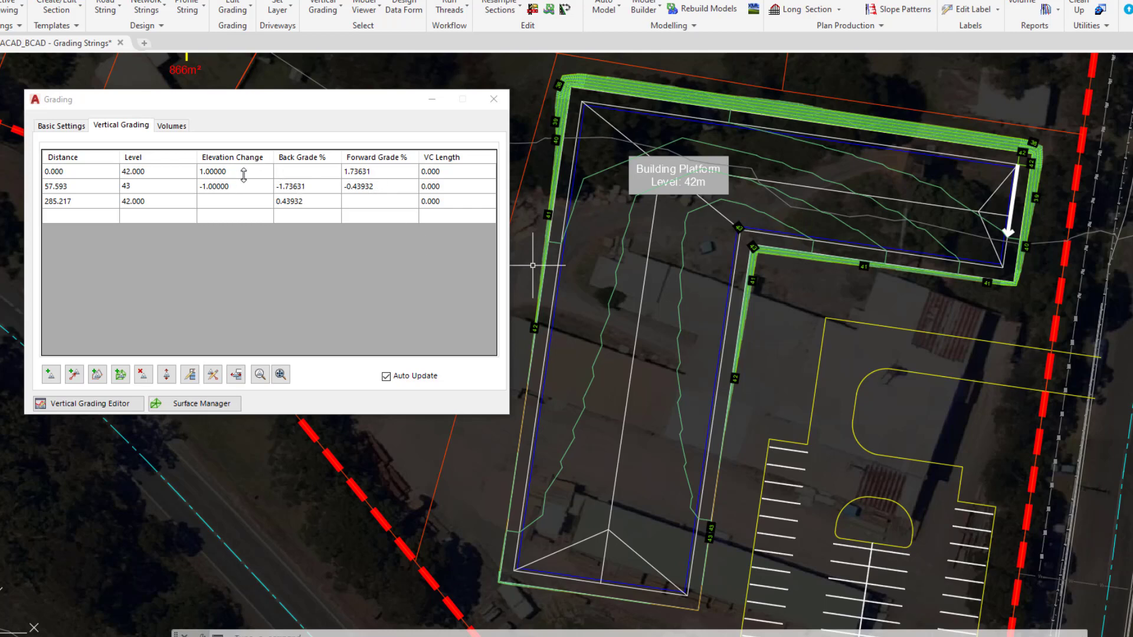
Set the level of the inner-corner IP back to 42.
click(131, 185)
double_click(131, 185)
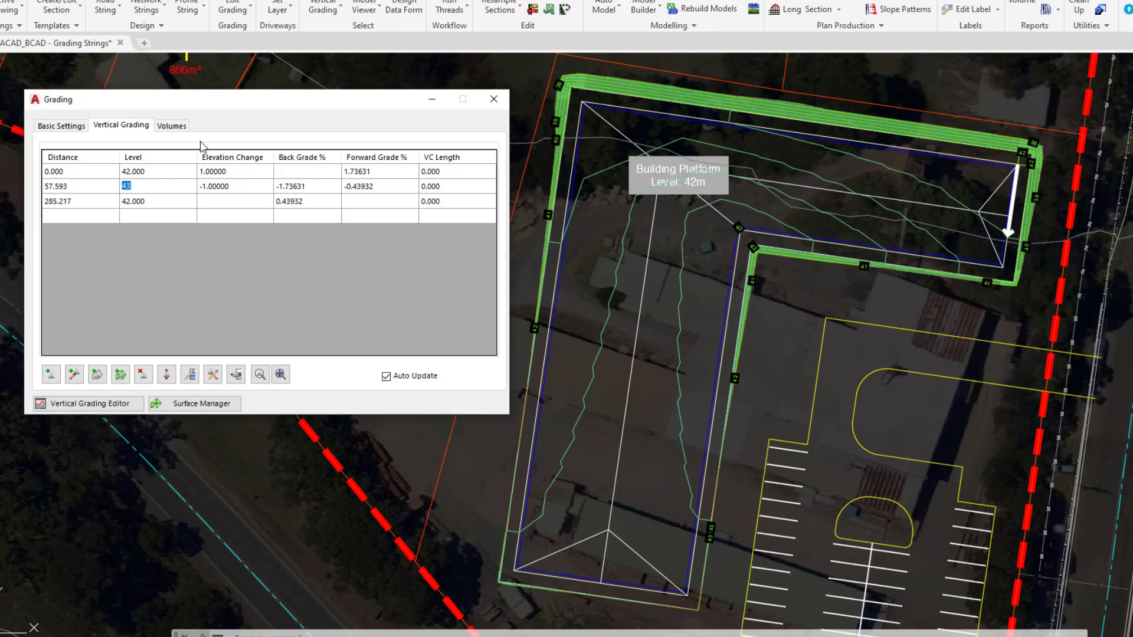
text(42)
key(Return)
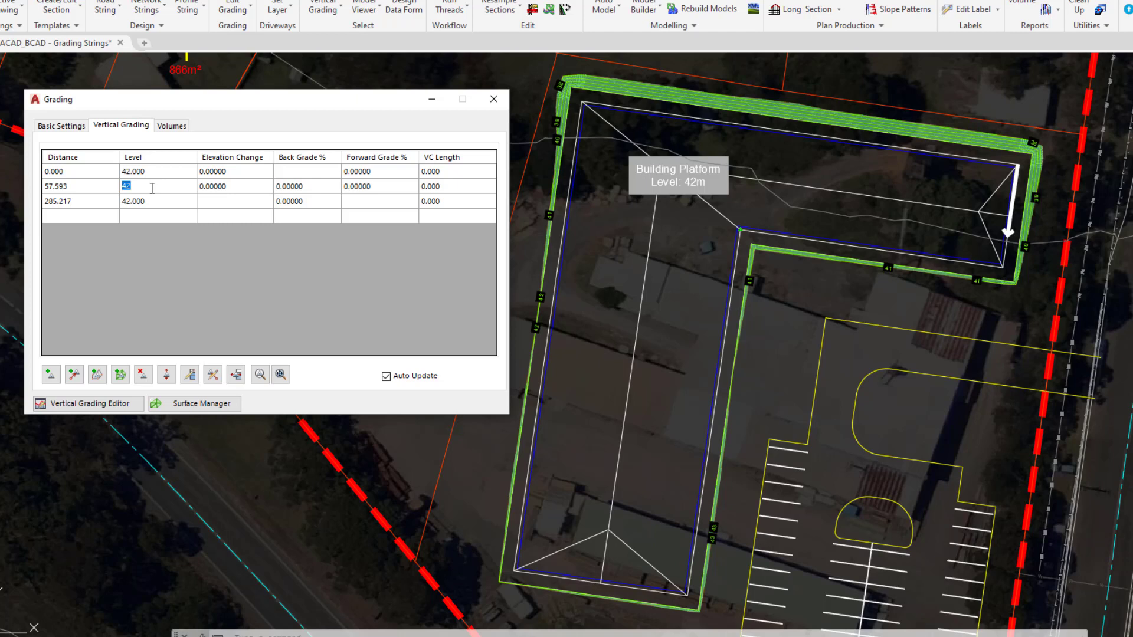
Delete the inner-corner IP from the vertical grading table.
click(99, 188)
click(232, 188)
click(99, 184)
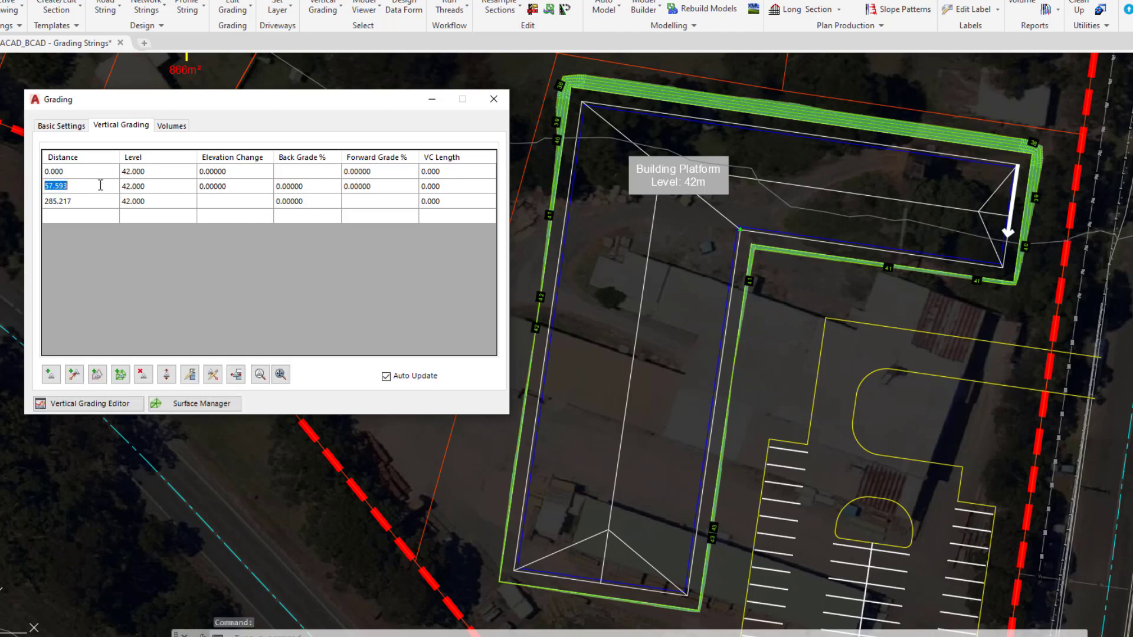
click(144, 376)
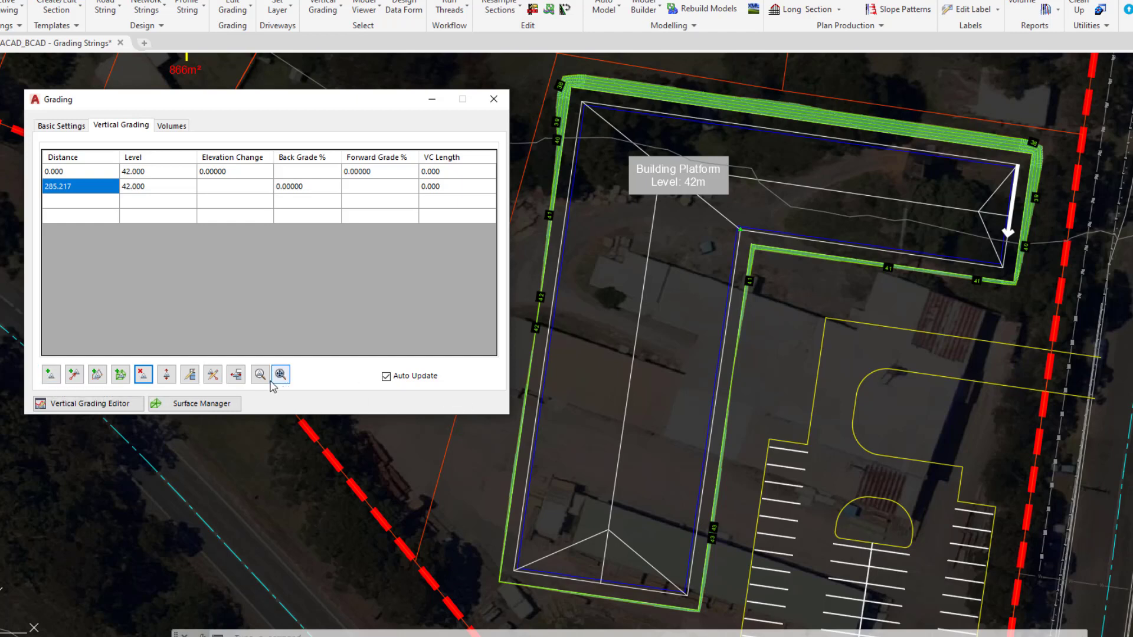
Add vertical IPs at all horizontal IPs of the platform string, merging them with the existing vertical IPs.
click(97, 376)
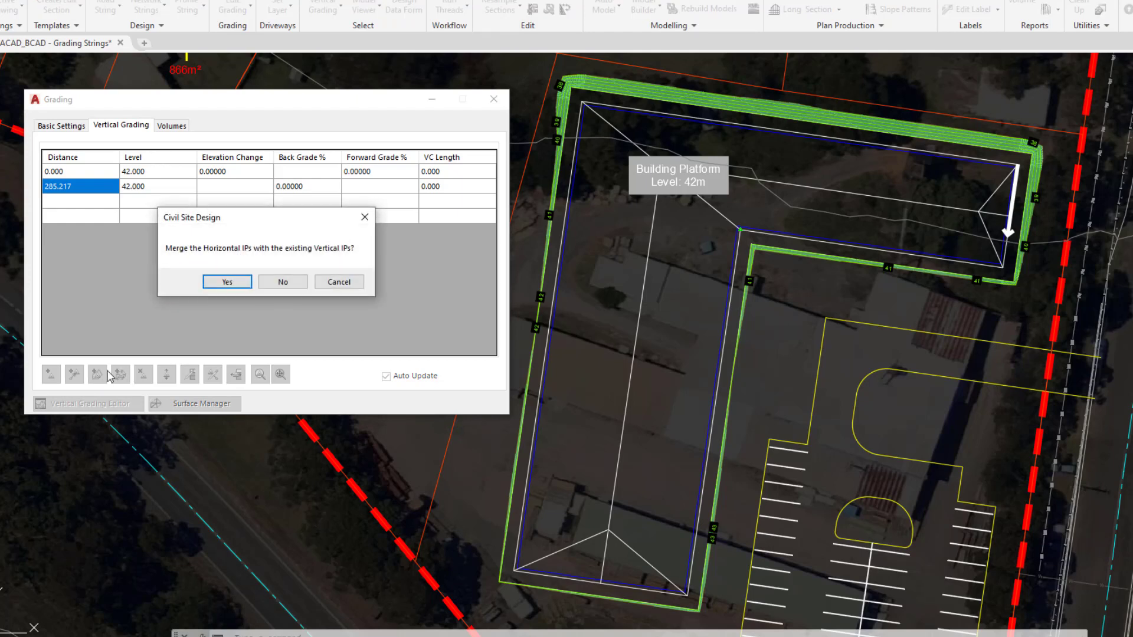
click(234, 283)
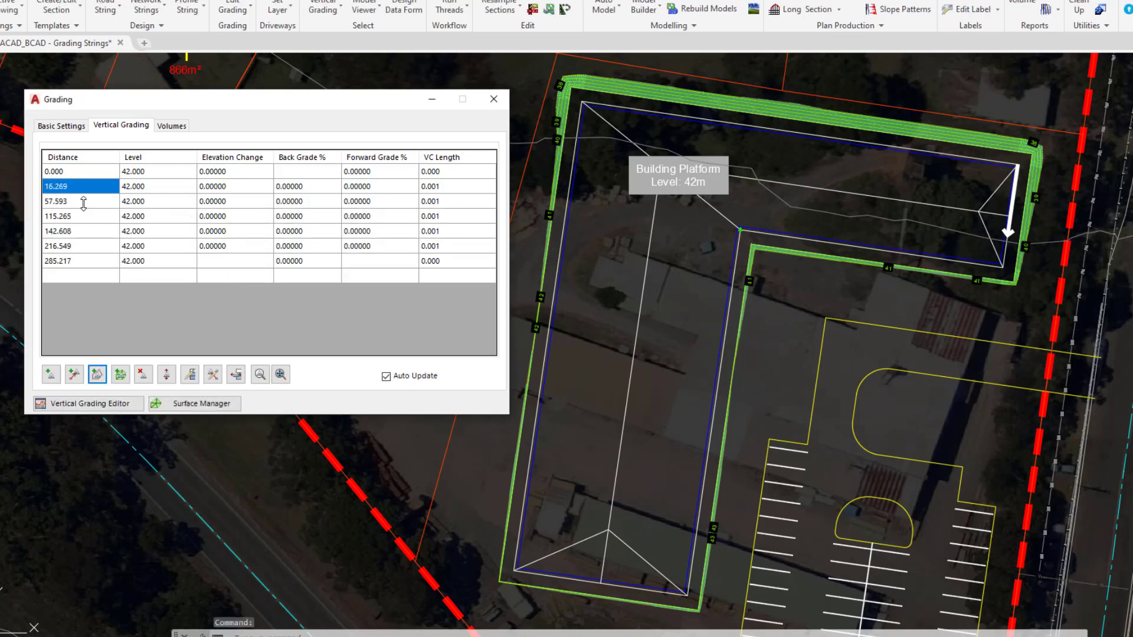
Locate the added IPs in the drawing from their table rows, zooming to those at distances 216.549 and 115.265.
double_click(79, 202)
double_click(79, 215)
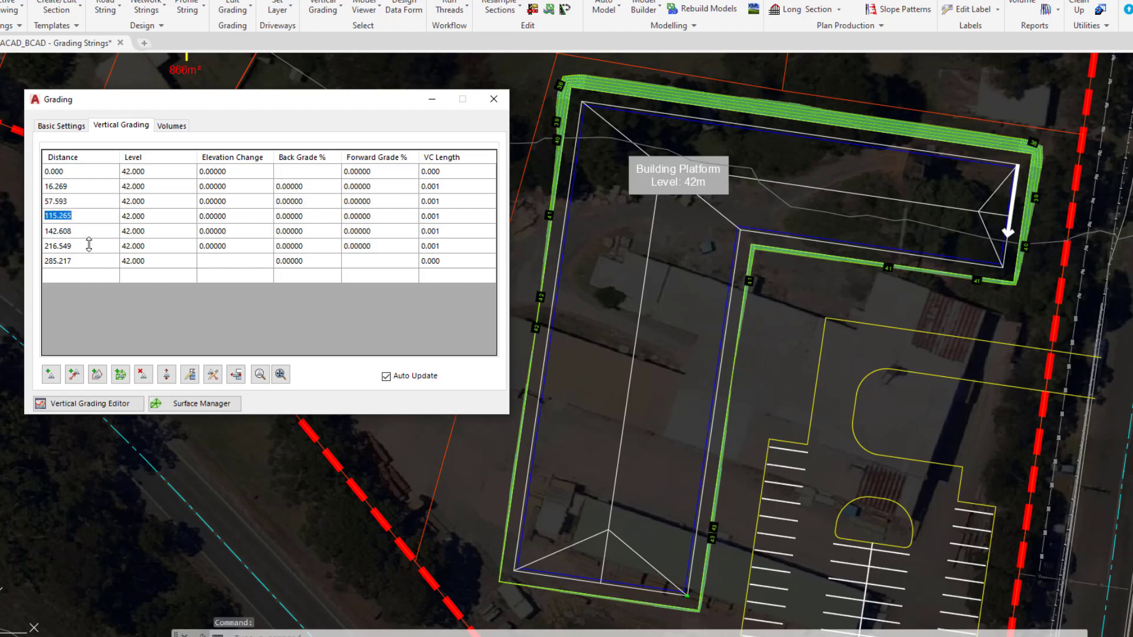
double_click(82, 245)
double_click(151, 245)
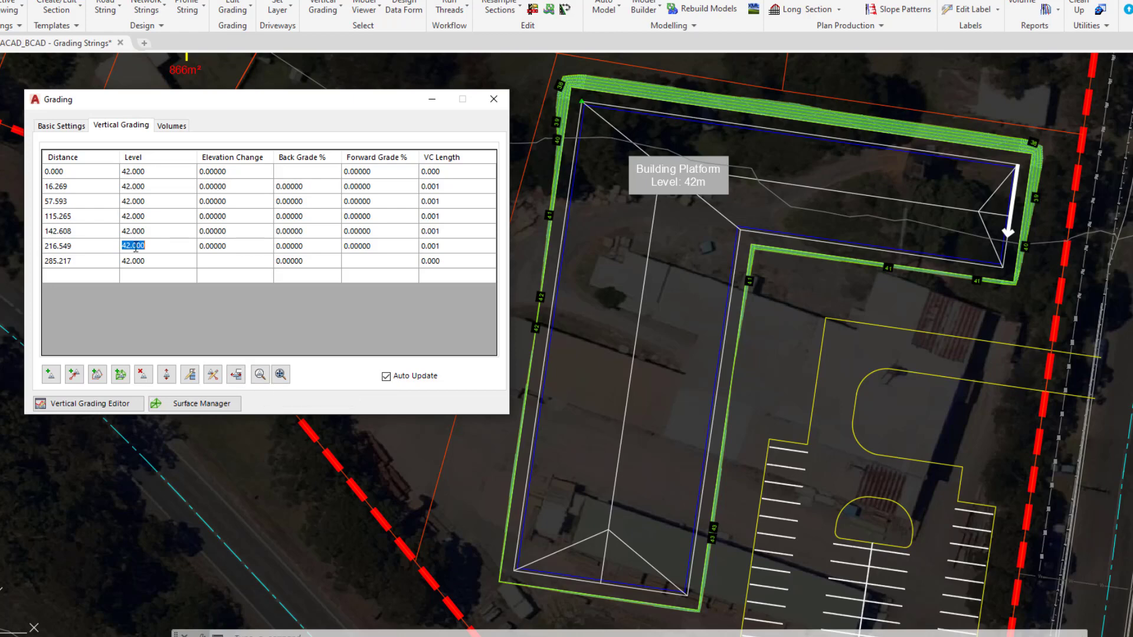
click(260, 375)
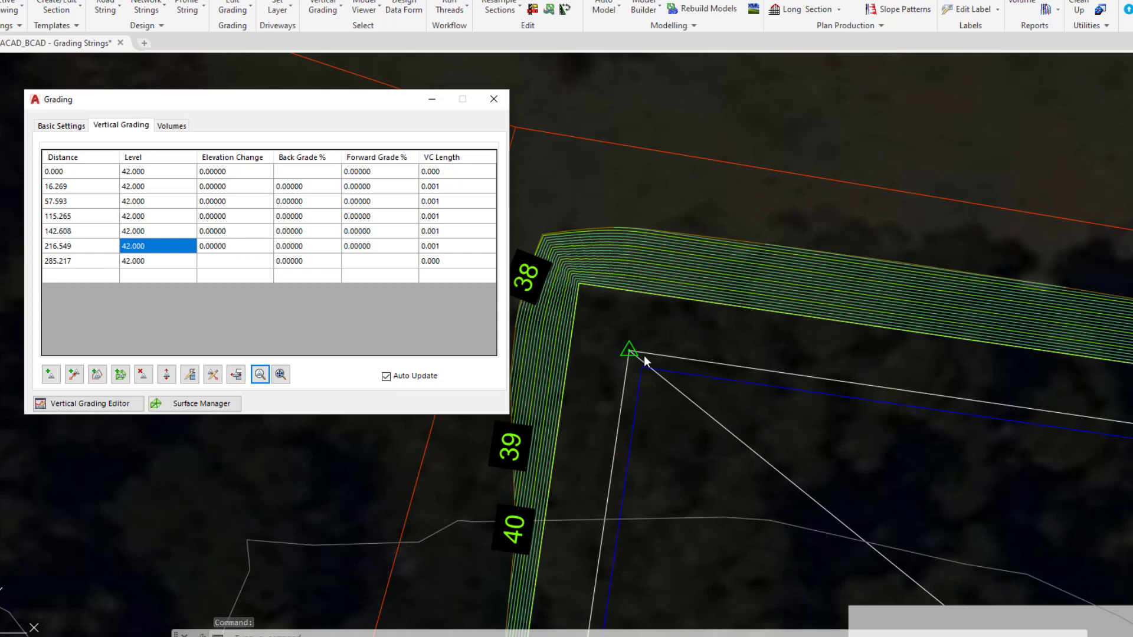
click(67, 217)
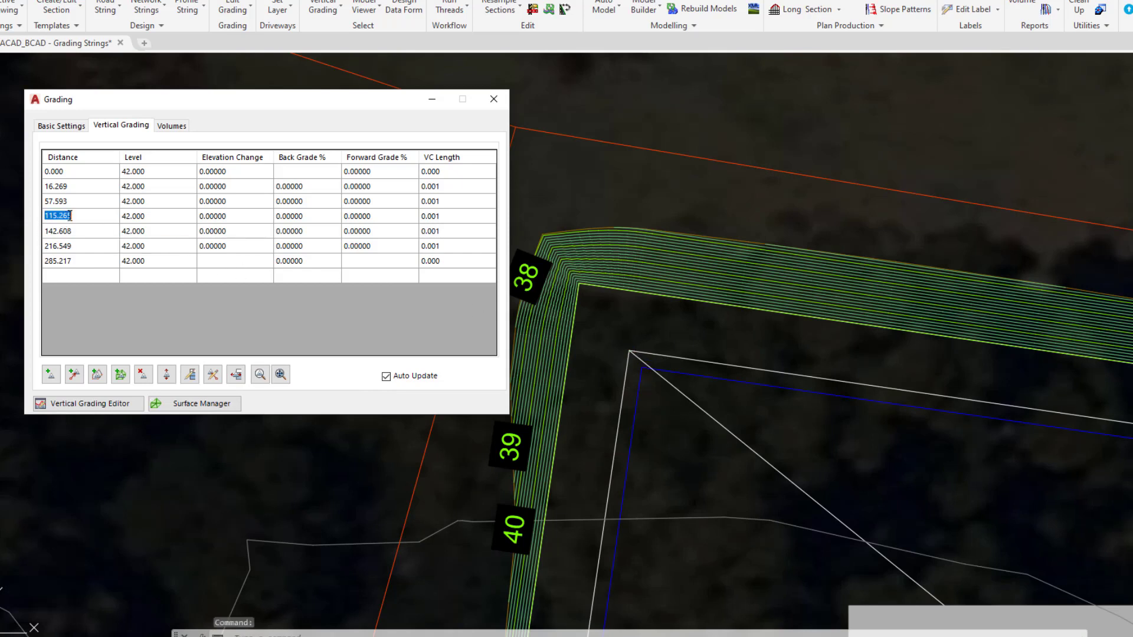
click(260, 375)
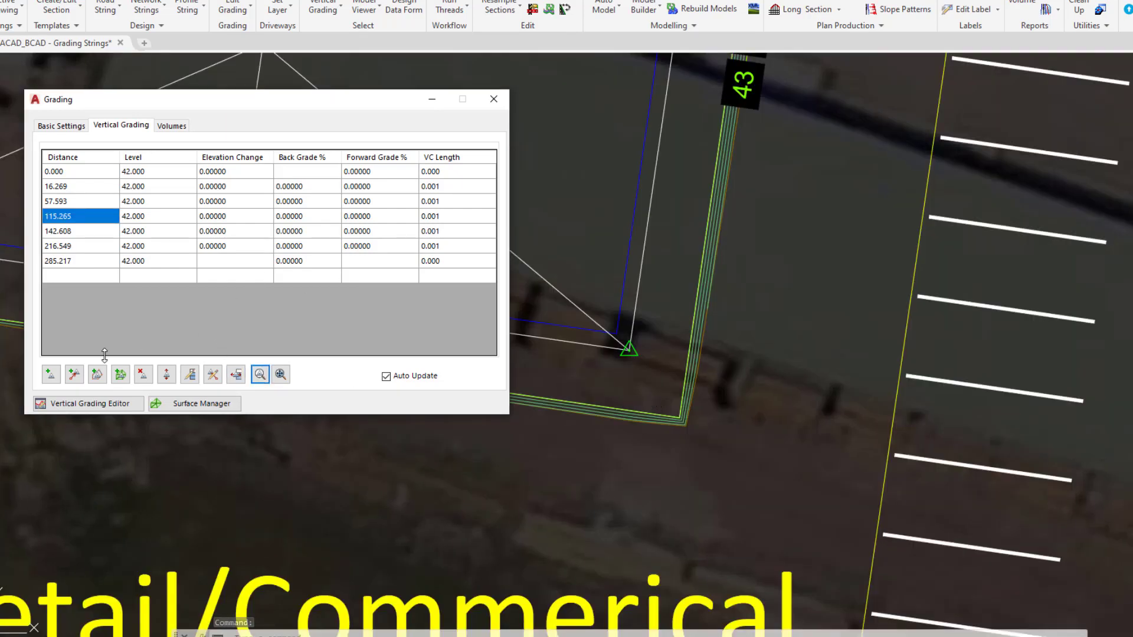
Raise all vertical IP levels by a level difference of 0.5 and check the updated platform.
click(167, 374)
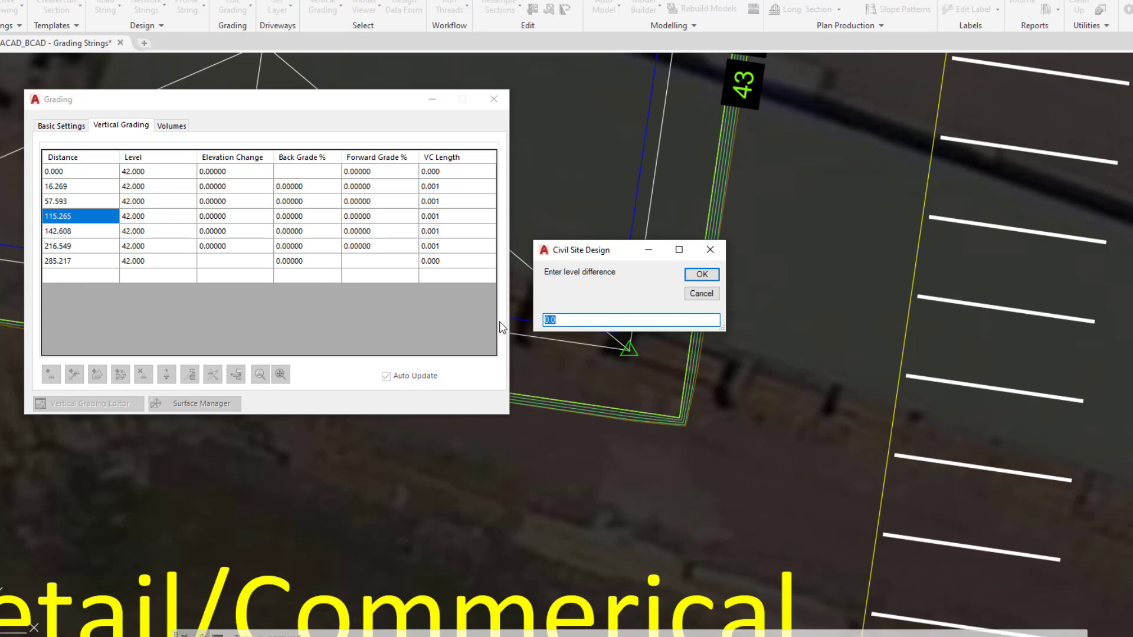
text(.5)
click(702, 274)
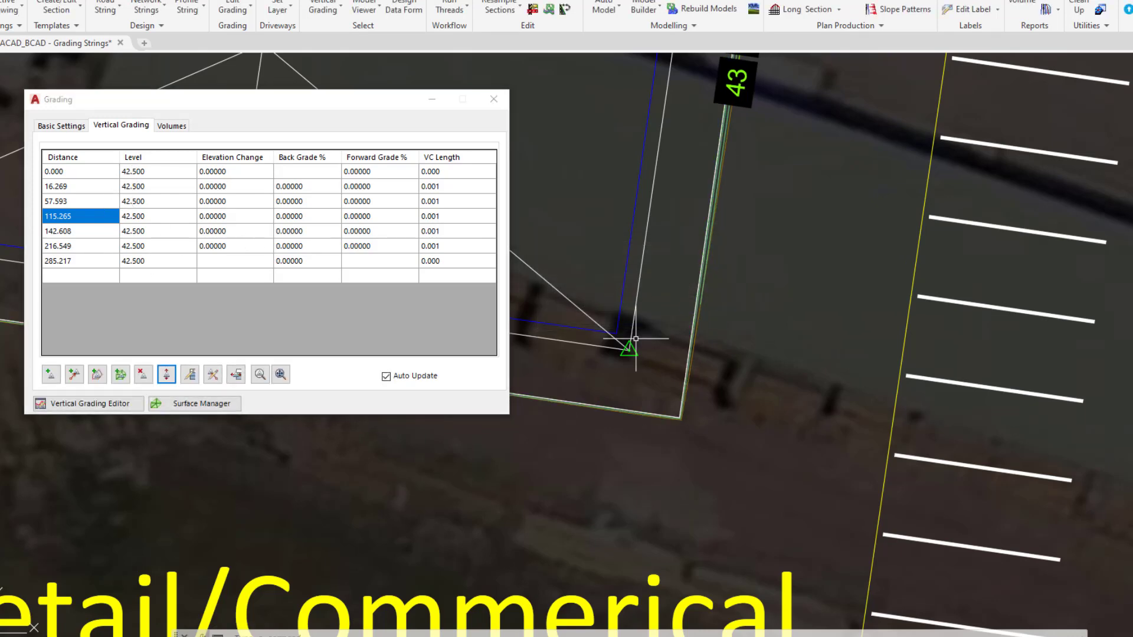
scroll(626, 339, down, 6)
scroll(655, 140, down, 2)
middle_drag(655, 140, 672, 380)
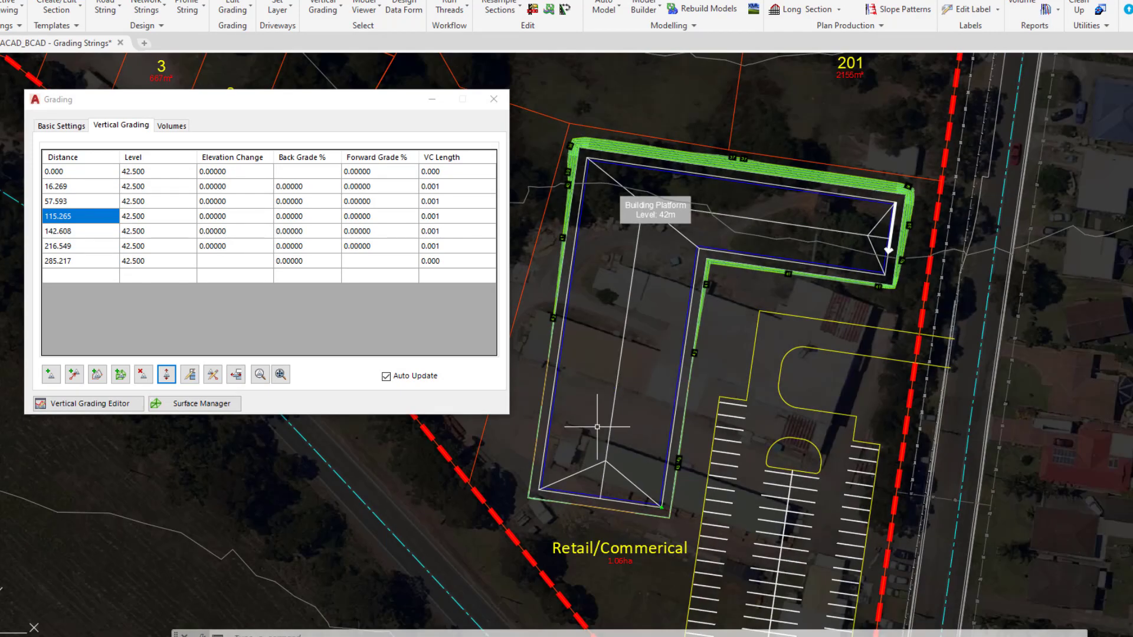
scroll(597, 427, up, 2)
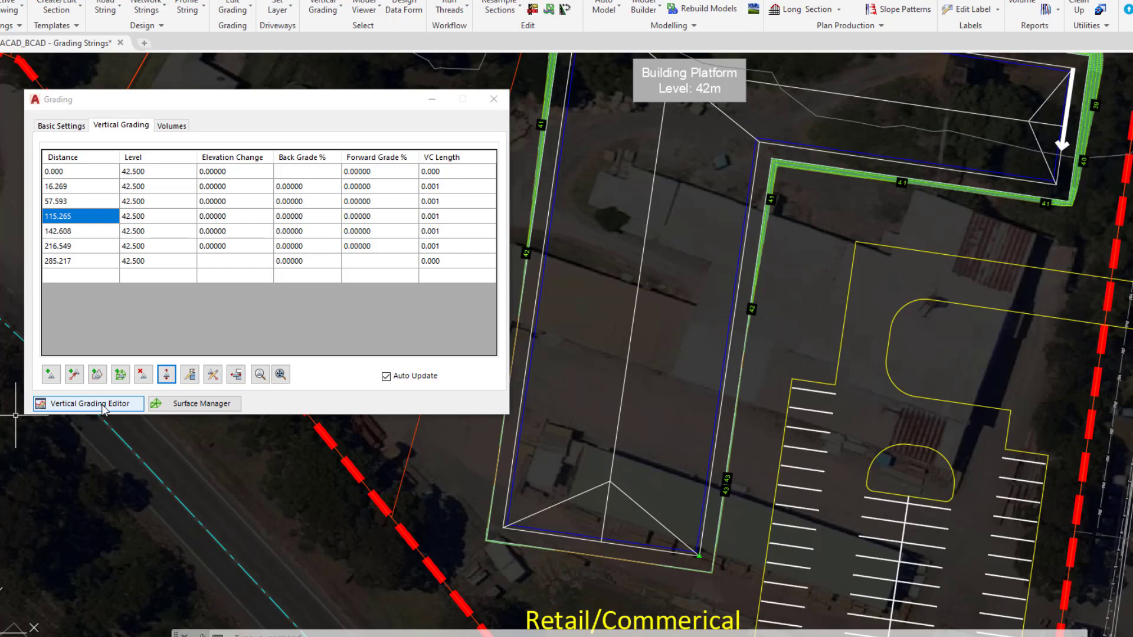
Open the chainage adjustment for the vertical IPs and cancel it without entering a value.
click(236, 375)
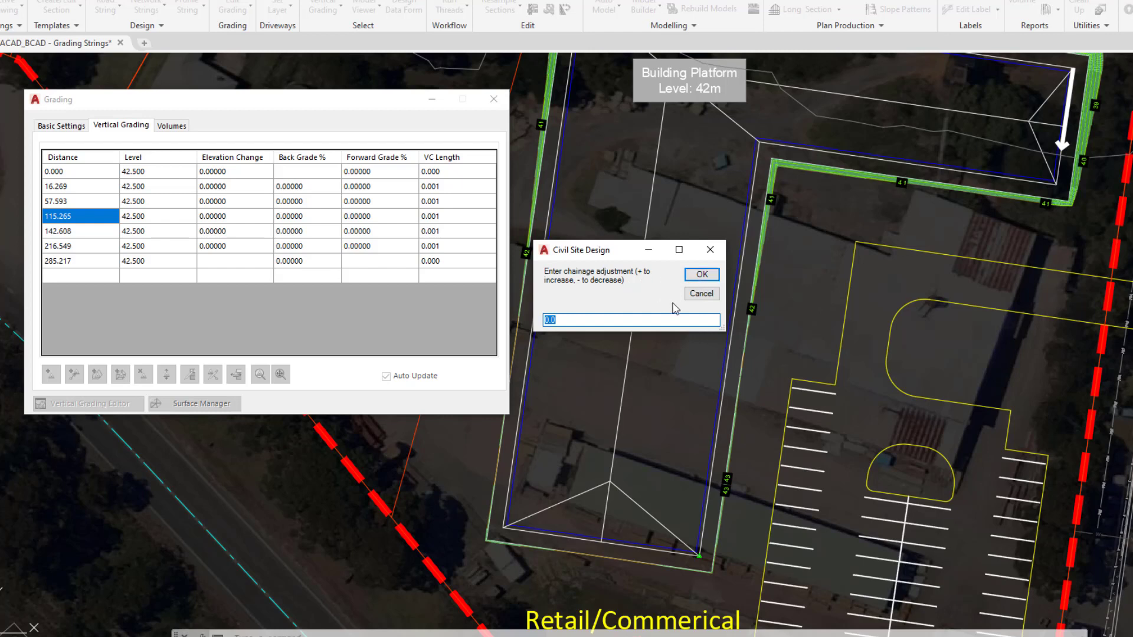
click(702, 293)
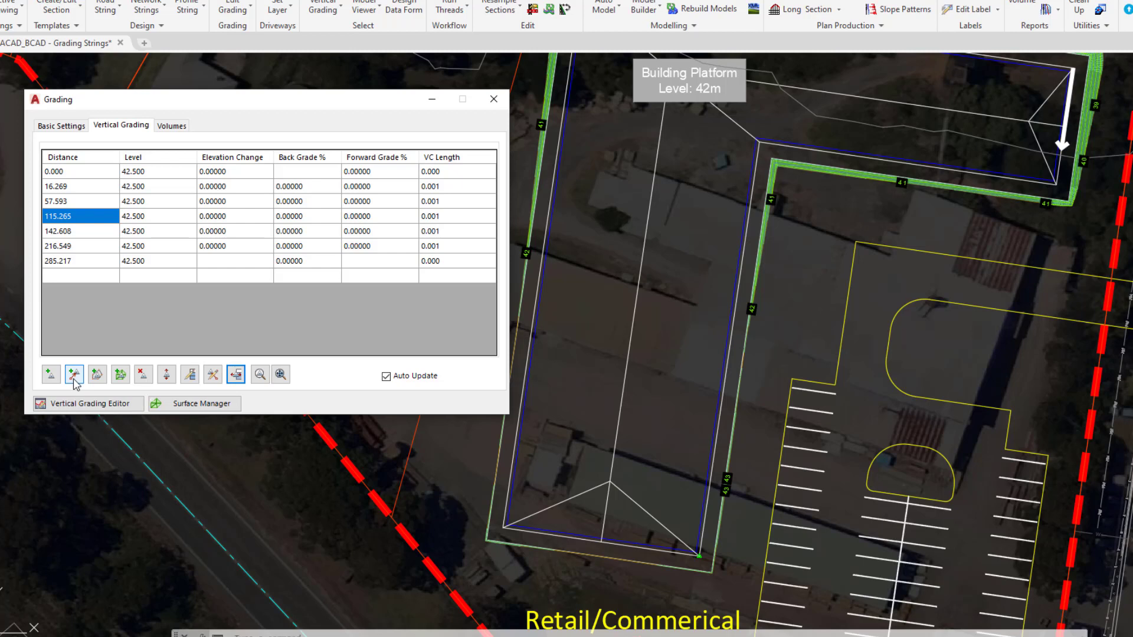
Open the Vertical Grading Editor, examine the Building Platform profile and its IP editing tools, and close the editor.
click(86, 407)
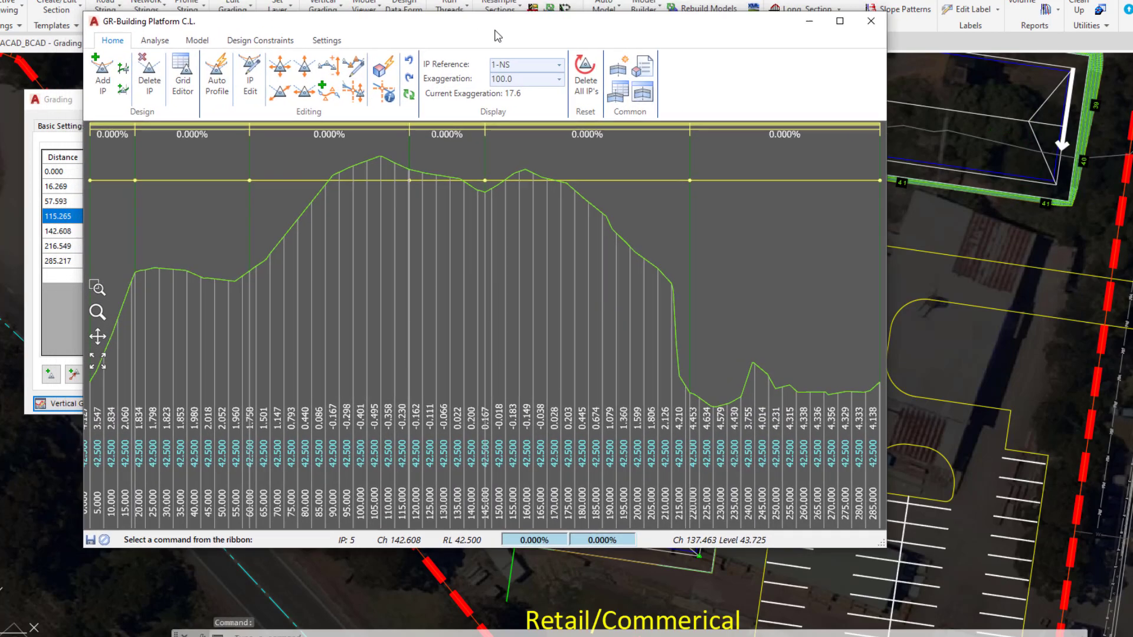
drag(448, 1, 686, 72)
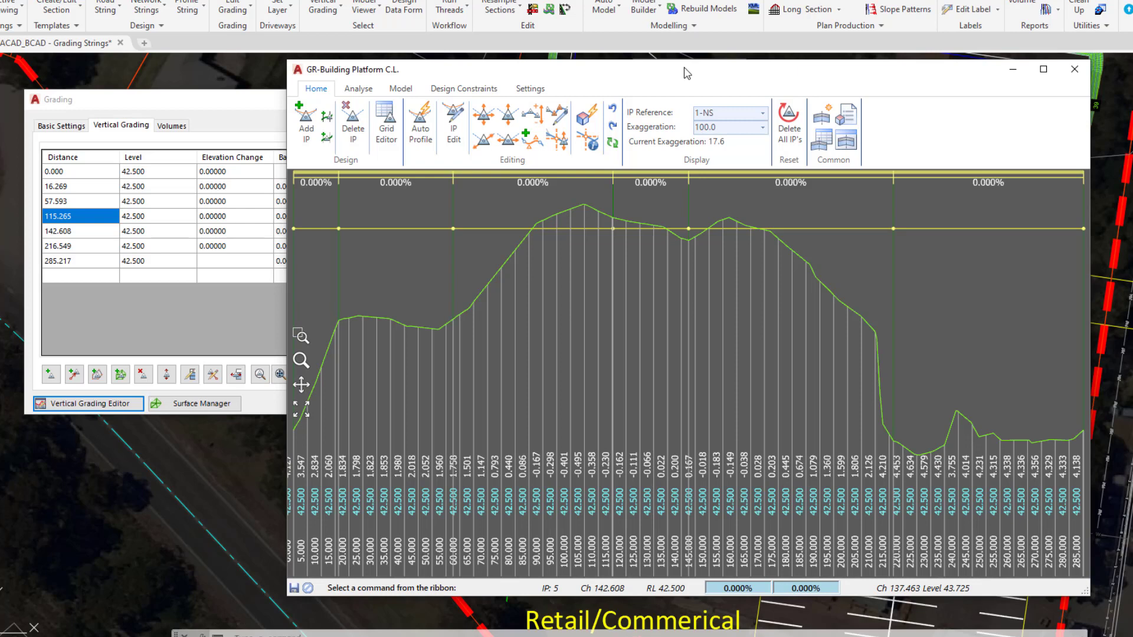
click(306, 124)
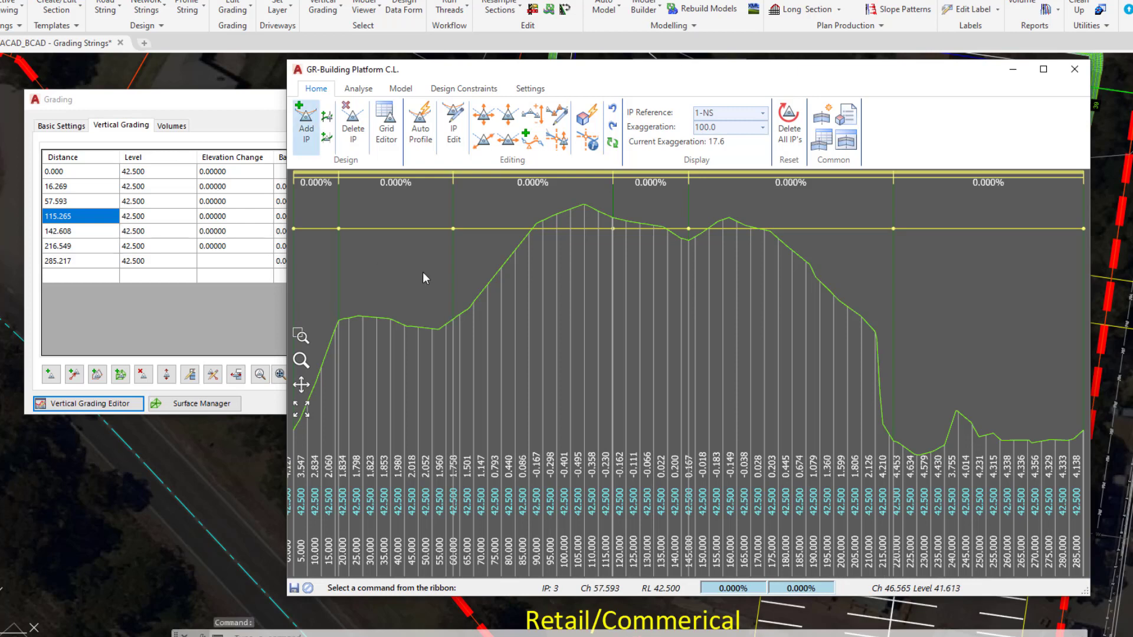
click(1075, 70)
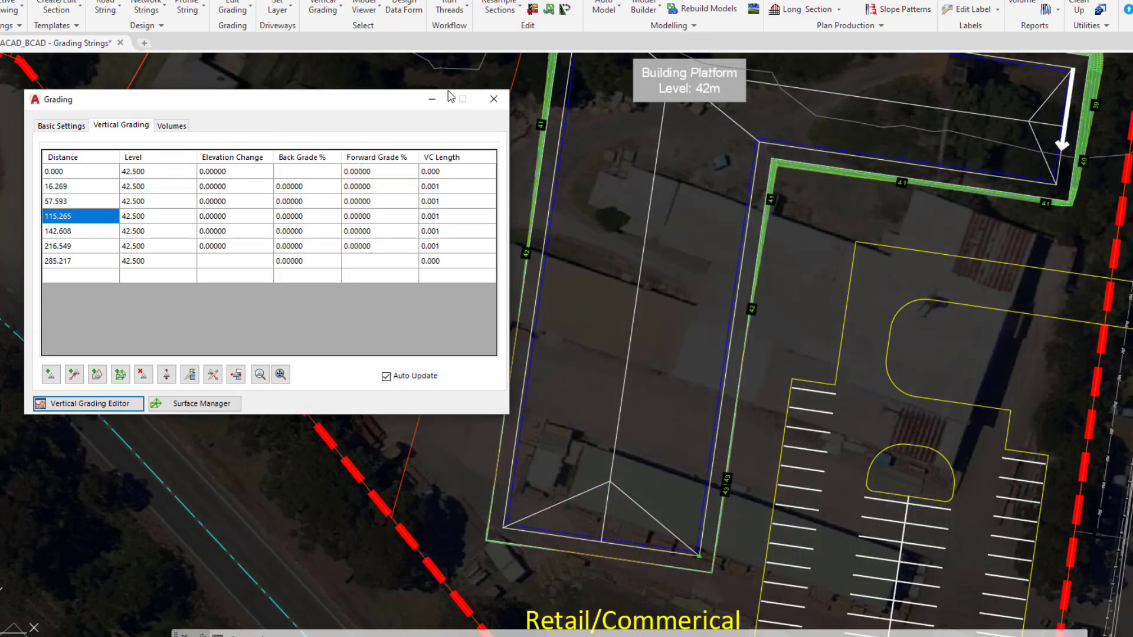